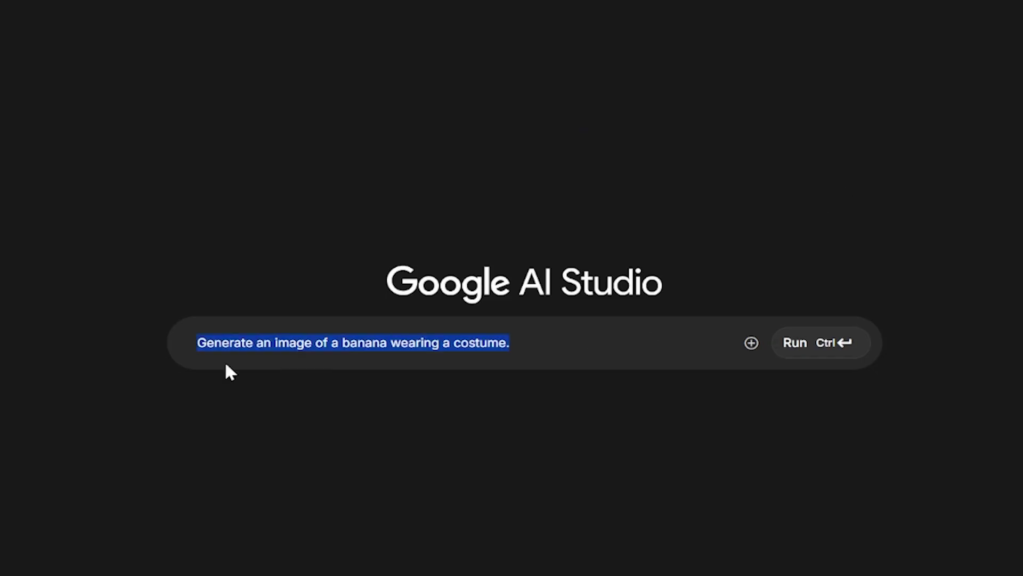
- Clear the sample prompt text and attach the photo 981215 (4).jpg from the Desktop to the prompt
key(BackSpace)
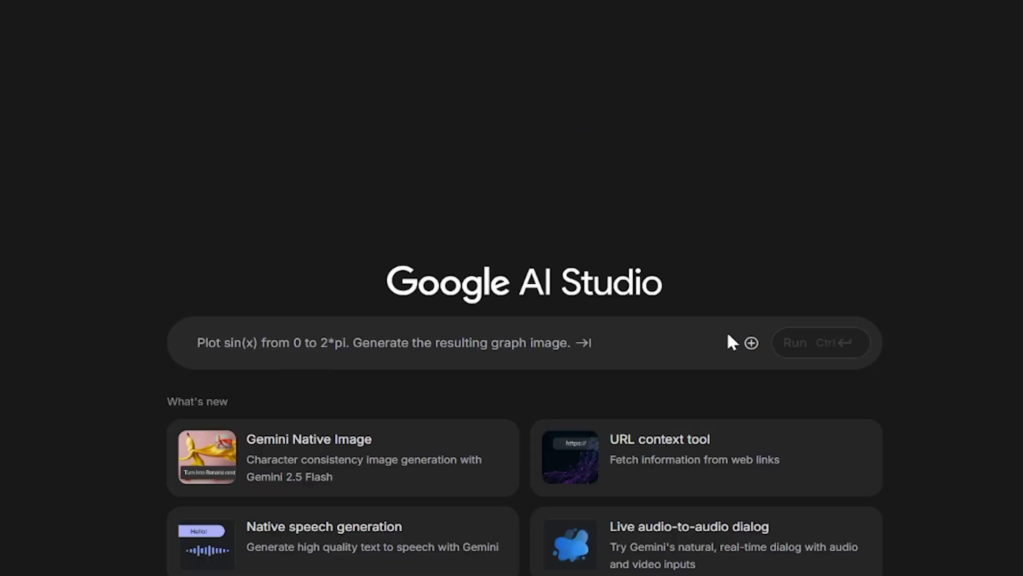
click(752, 344)
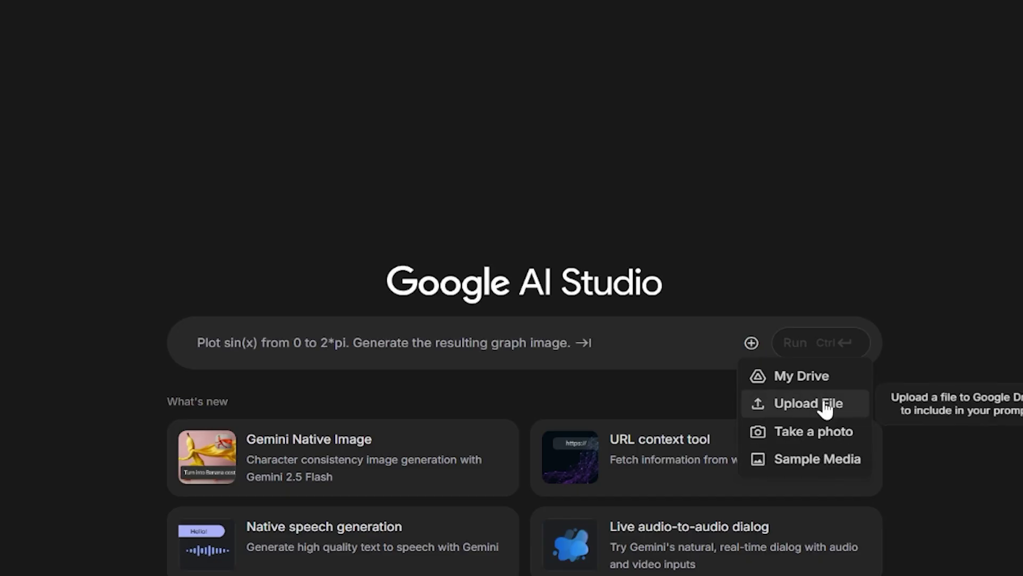
click(798, 408)
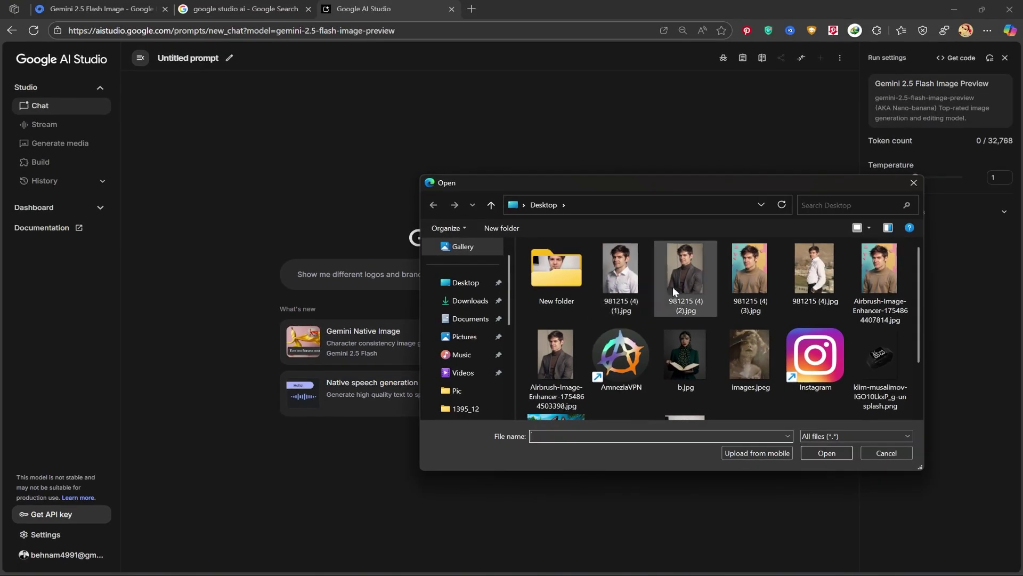
double_click(815, 272)
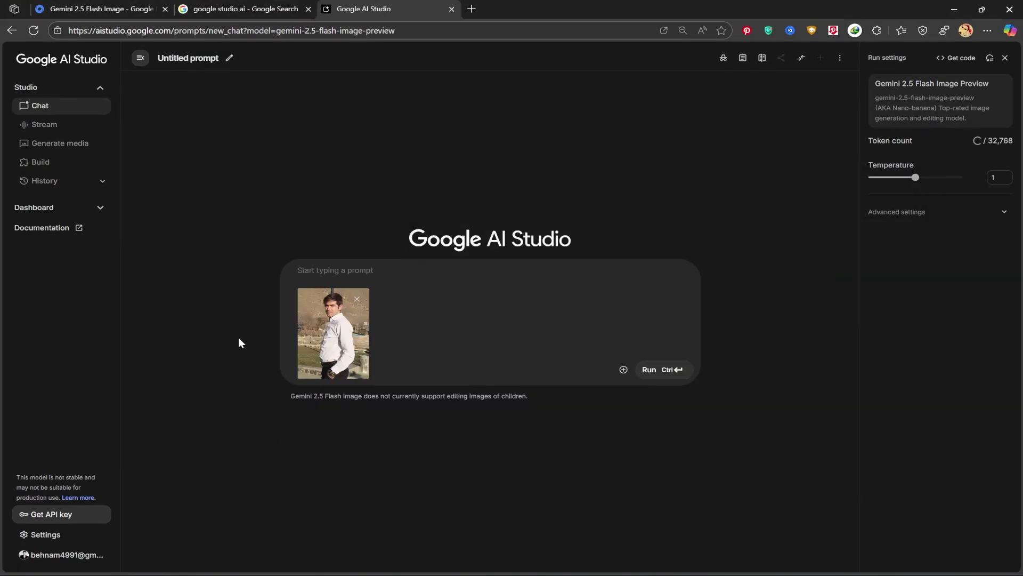
- Enter the prompt "show this man as a doctor" for the attached photo and run it
click(336, 269)
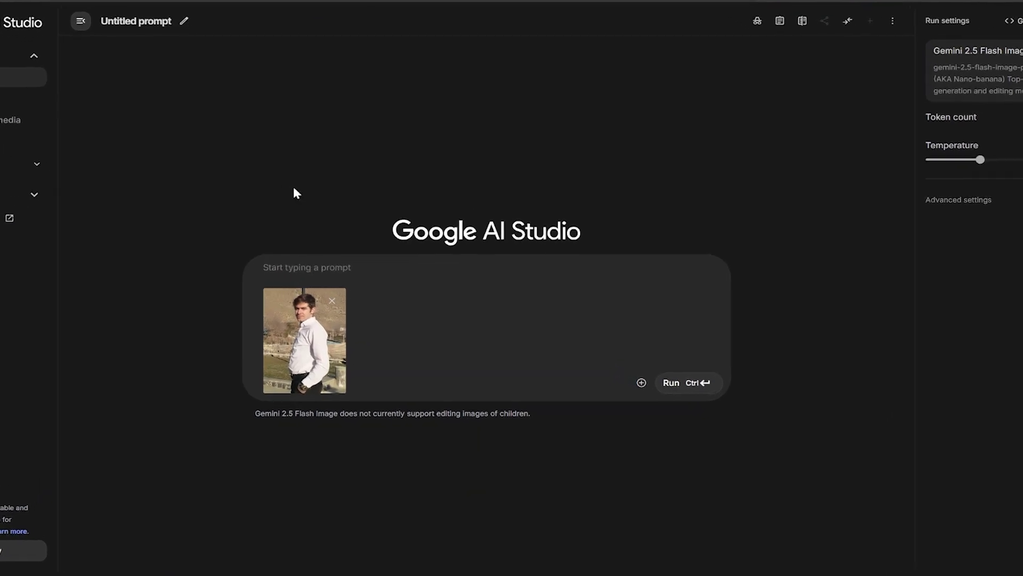
text(show)
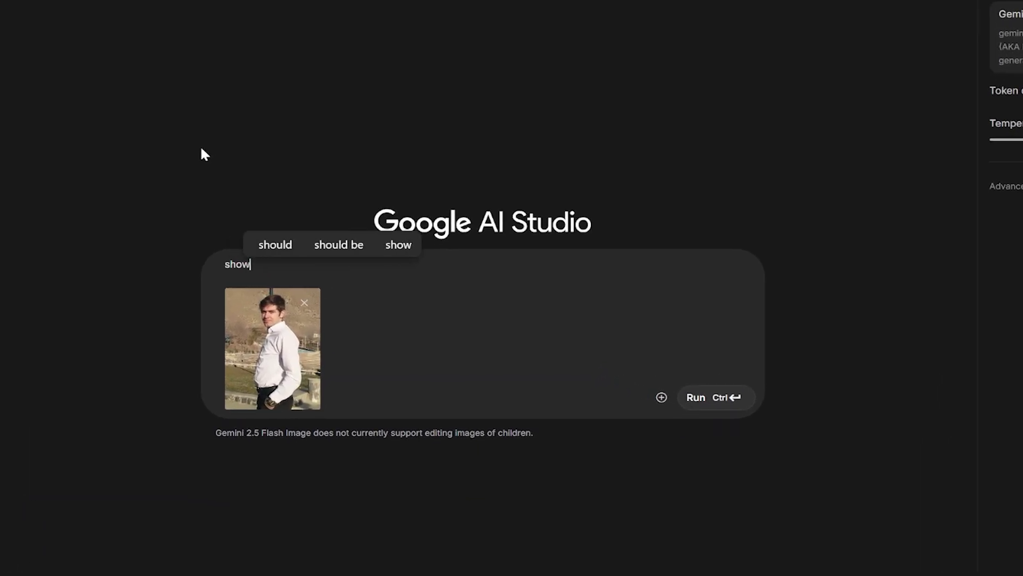
text( this man as)
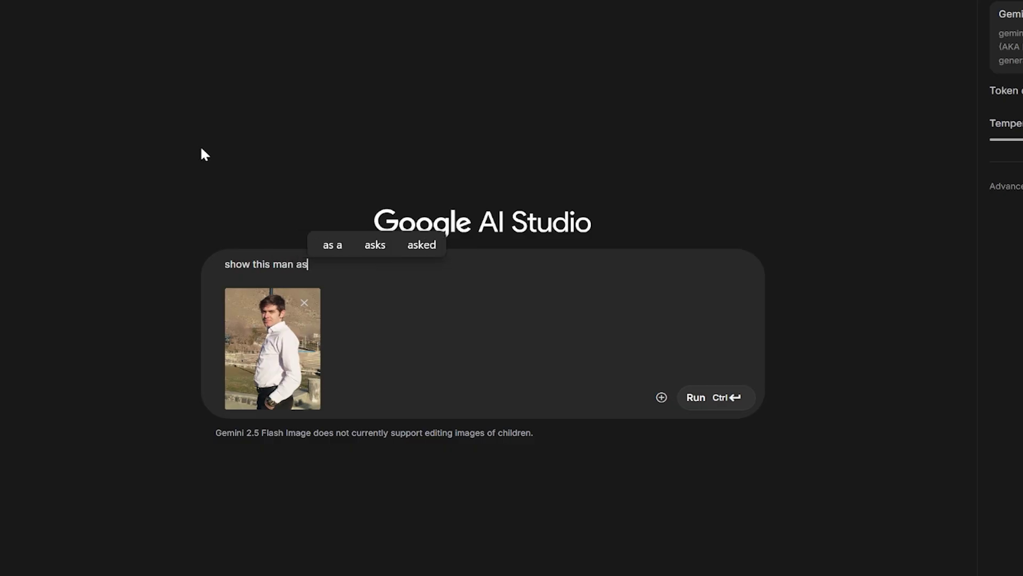
text( a doctor)
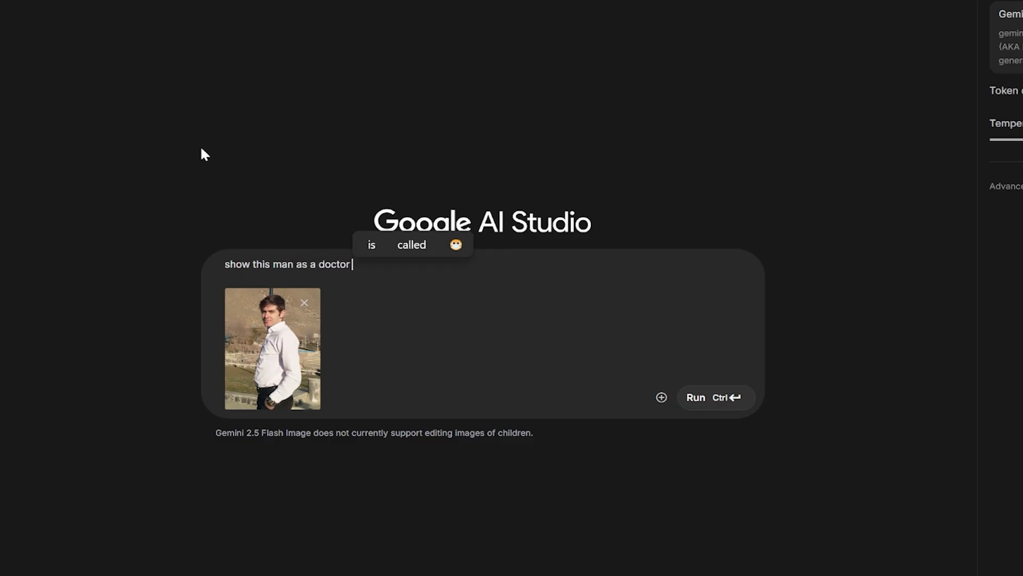
click(709, 398)
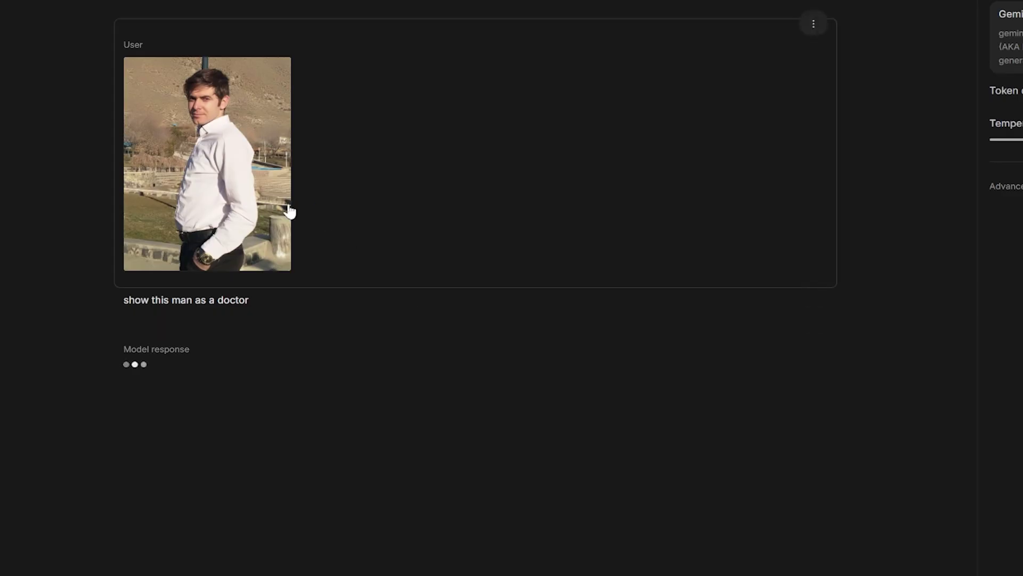
mouse_move(146, 406)
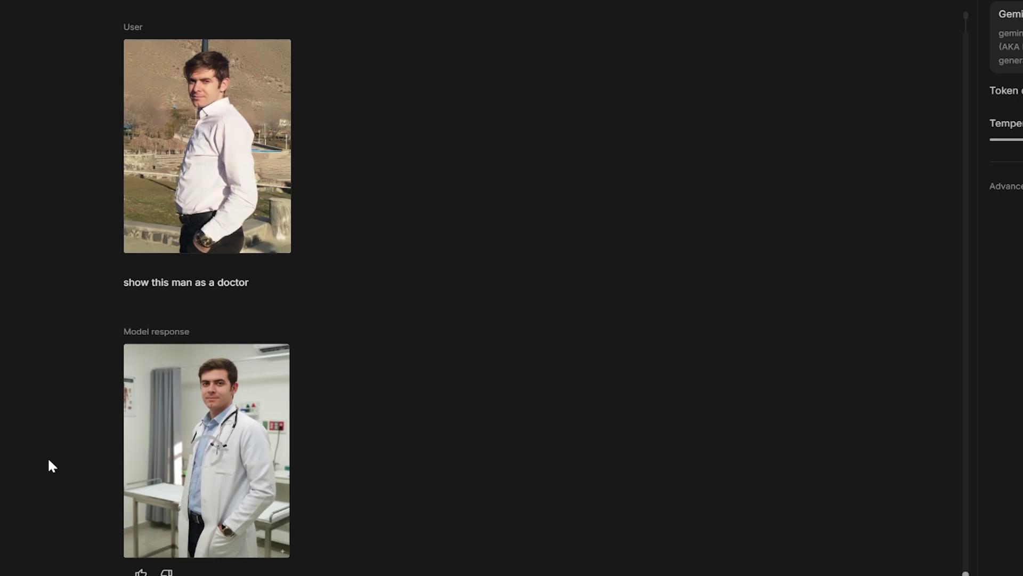
- Open the generated doctor image, inspect it from head to waist, download it and close the preview
click(211, 444)
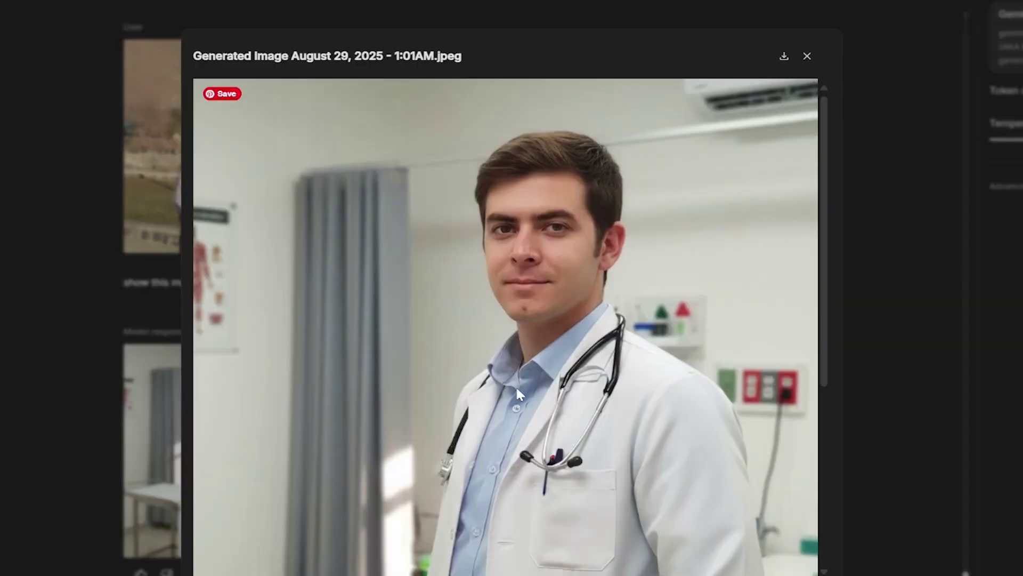
scroll(516, 390, down, 1)
scroll(671, 349, down, 3)
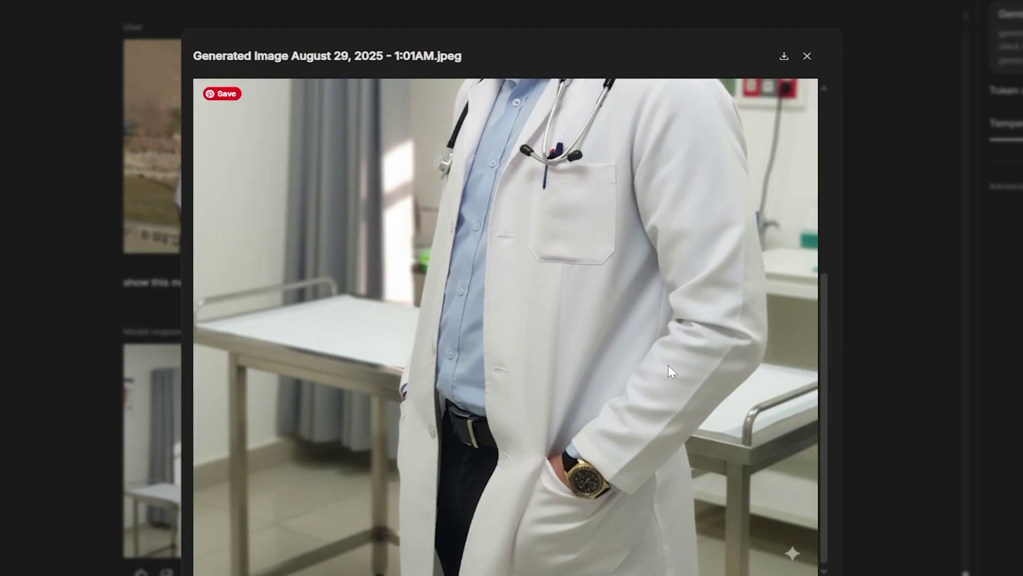
scroll(631, 337, up, 4)
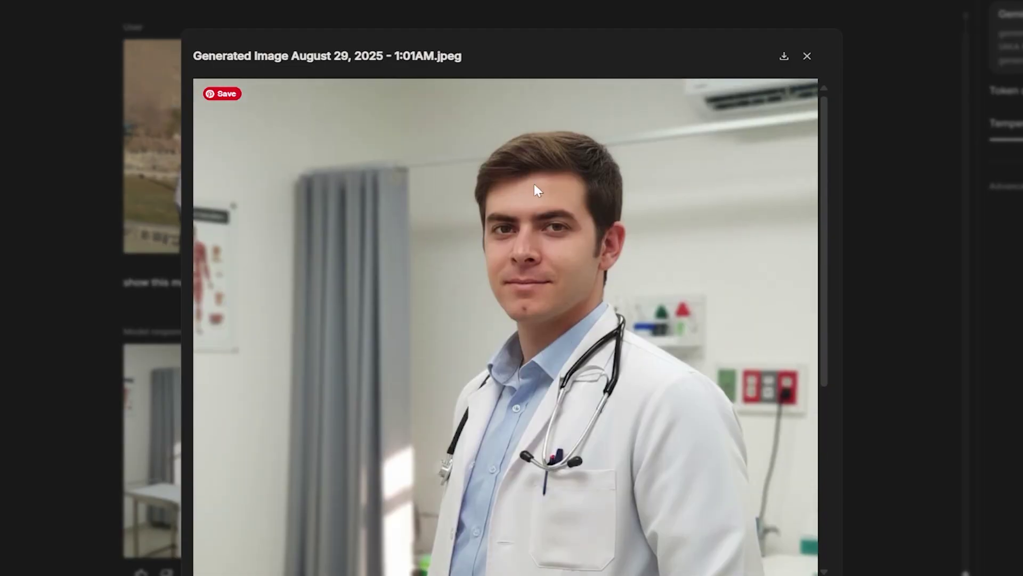
scroll(611, 421, down, 5)
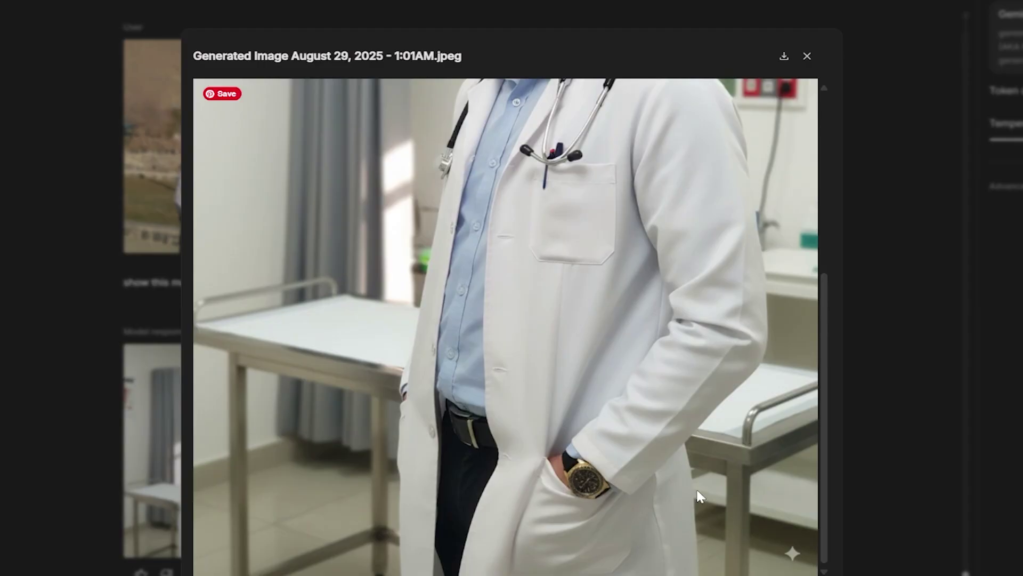
click(785, 56)
click(917, 31)
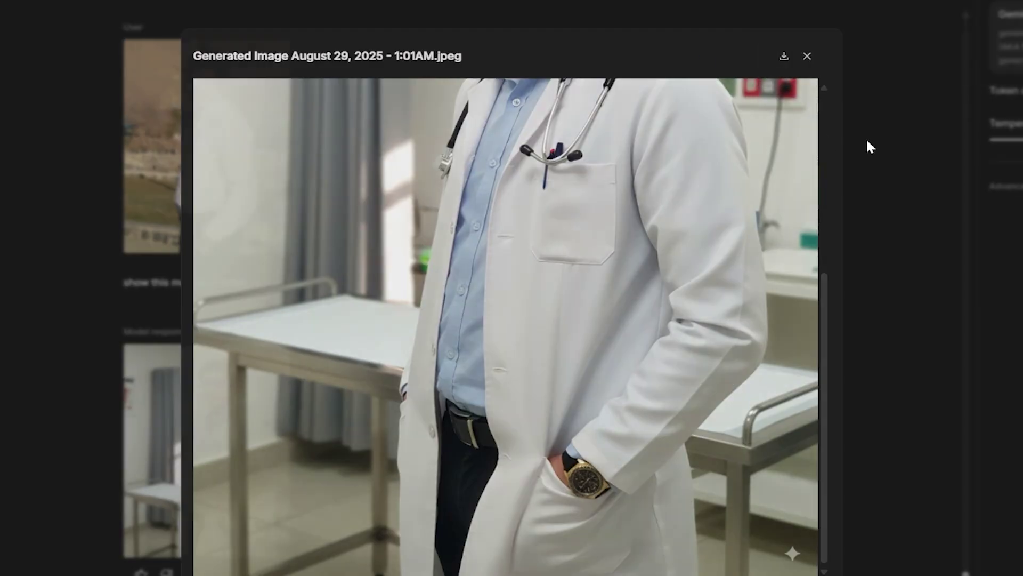
click(865, 137)
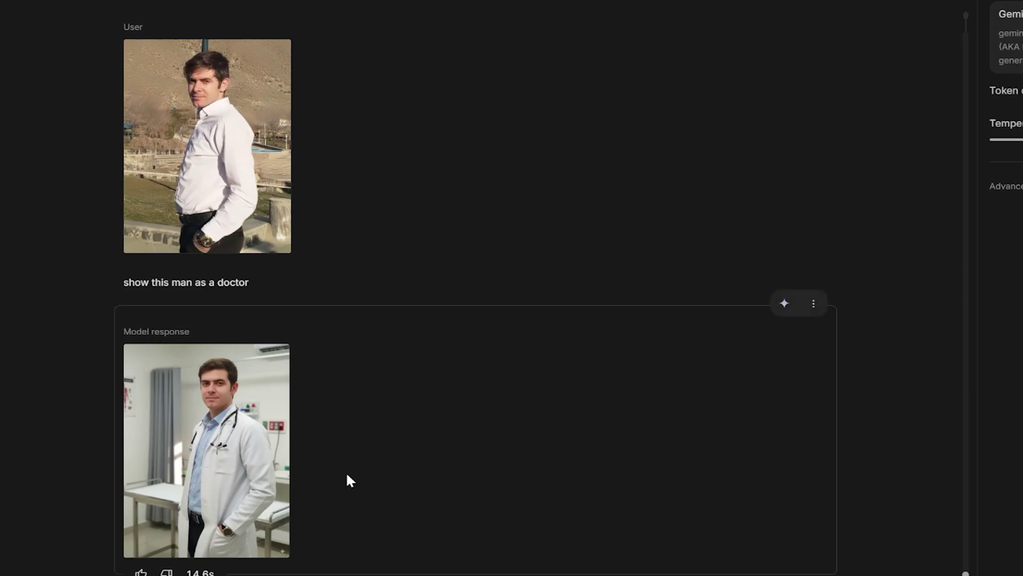
- Attach the street photo pexels-olly-839011.jpg from the Desktop to the chat's next prompt
click(723, 573)
click(738, 528)
click(222, 201)
click(414, 278)
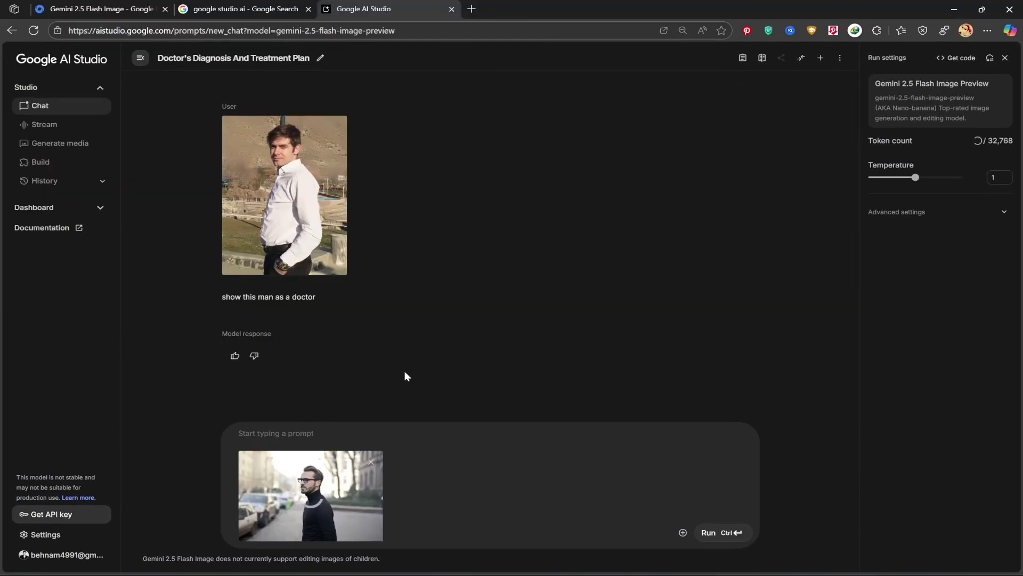
- Enter the prompt "show this man as a barber" for the newly attached photo and run it
text(show this man )
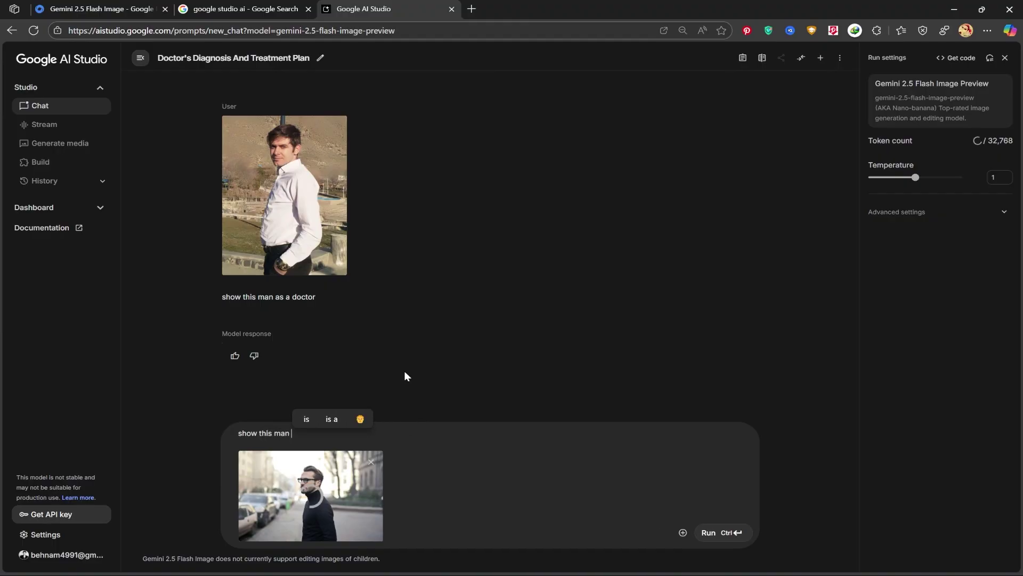
text(as a barb)
click(347, 417)
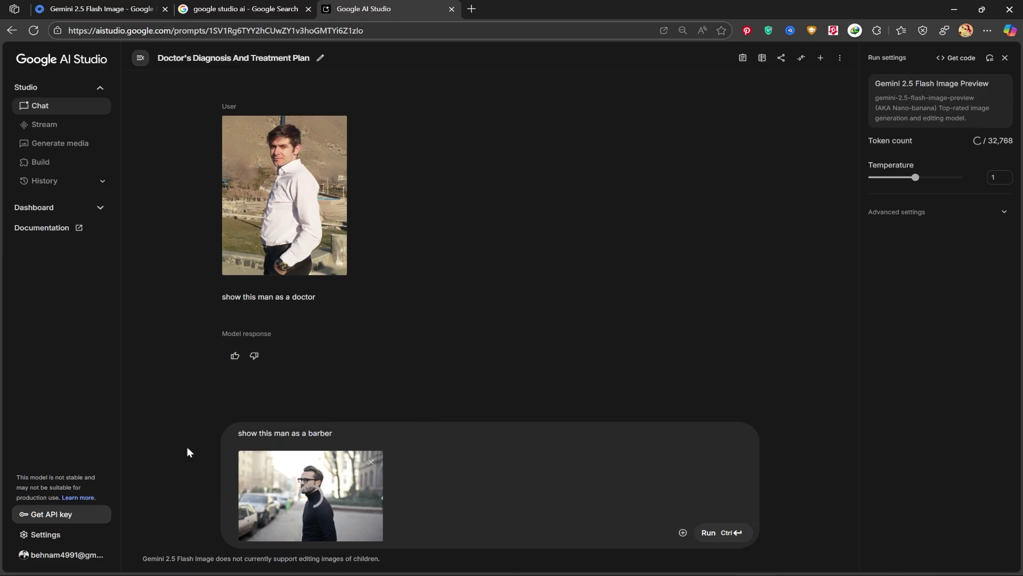
click(730, 536)
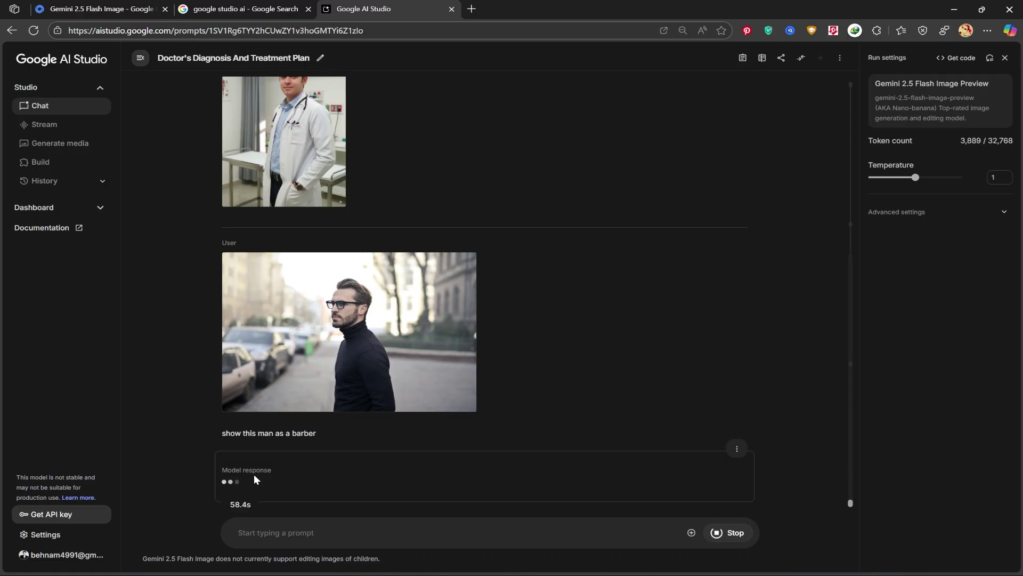
- Open the generated barber image, examine it in full within the preview and close it
click(331, 360)
key(ctrl+minus)
key(ctrl+minus)
key(ctrl+minus)
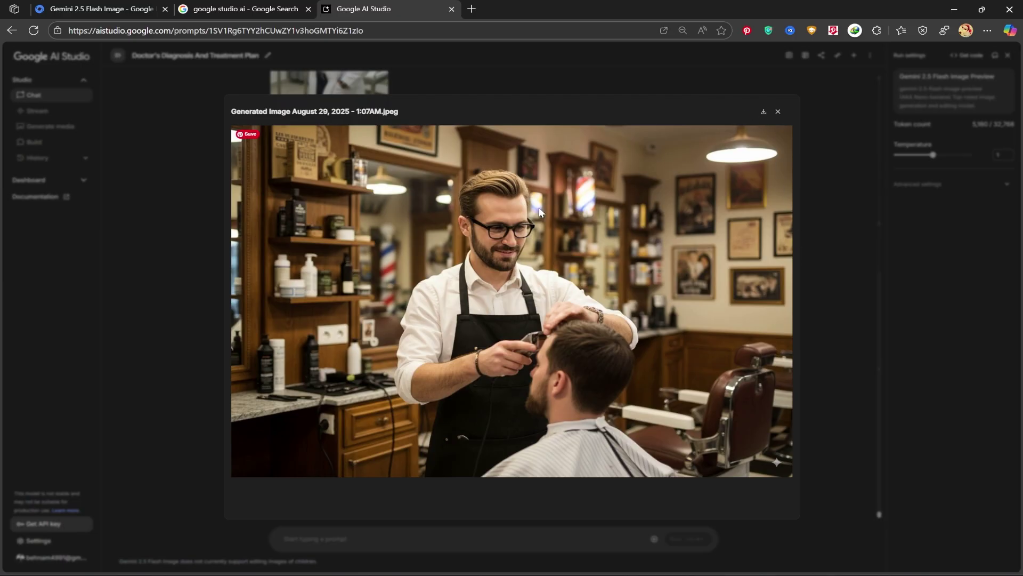
click(778, 112)
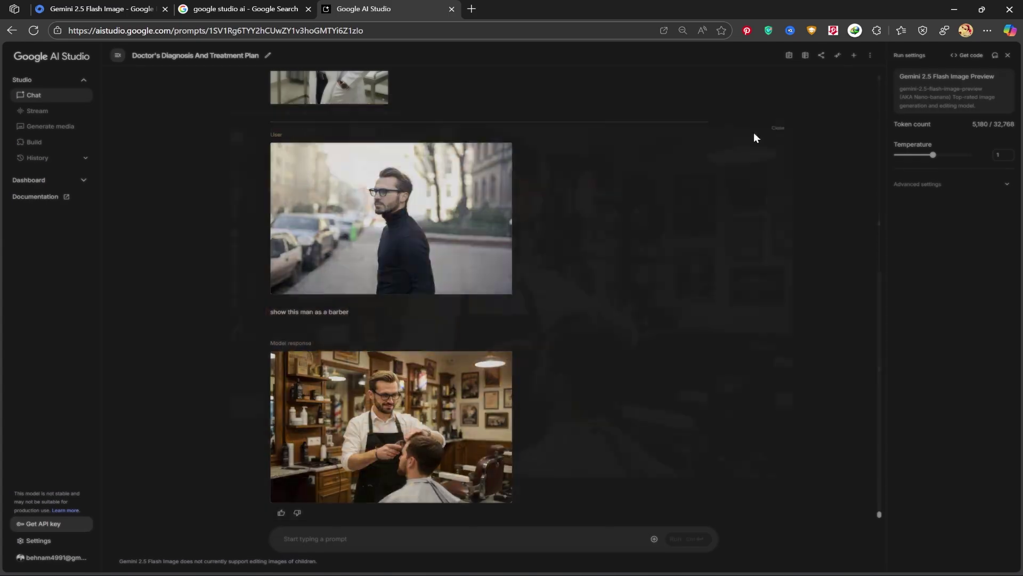
- Reopen the generated barber image, download and save it, and close the preview
click(389, 426)
click(765, 112)
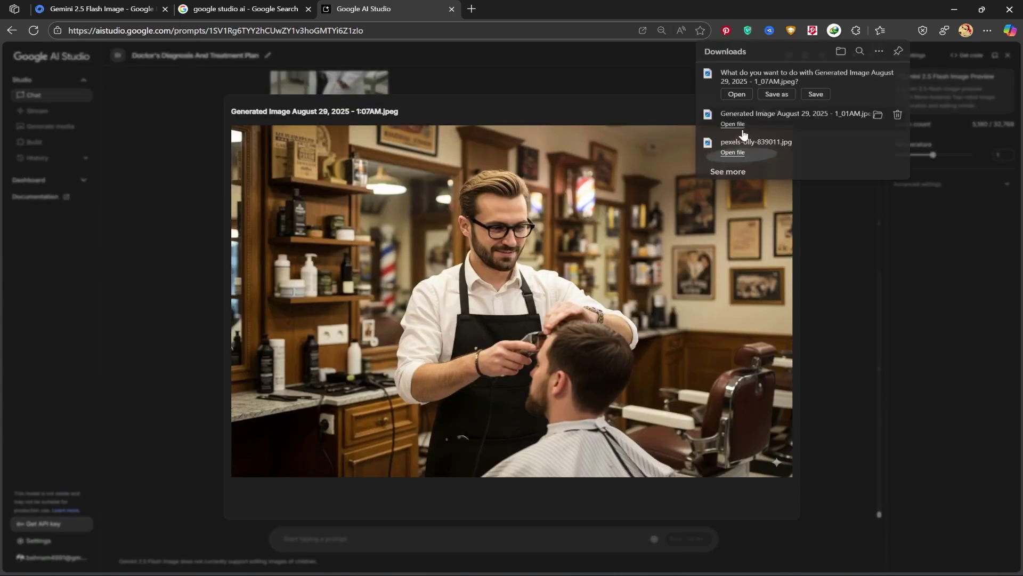
click(811, 96)
click(776, 289)
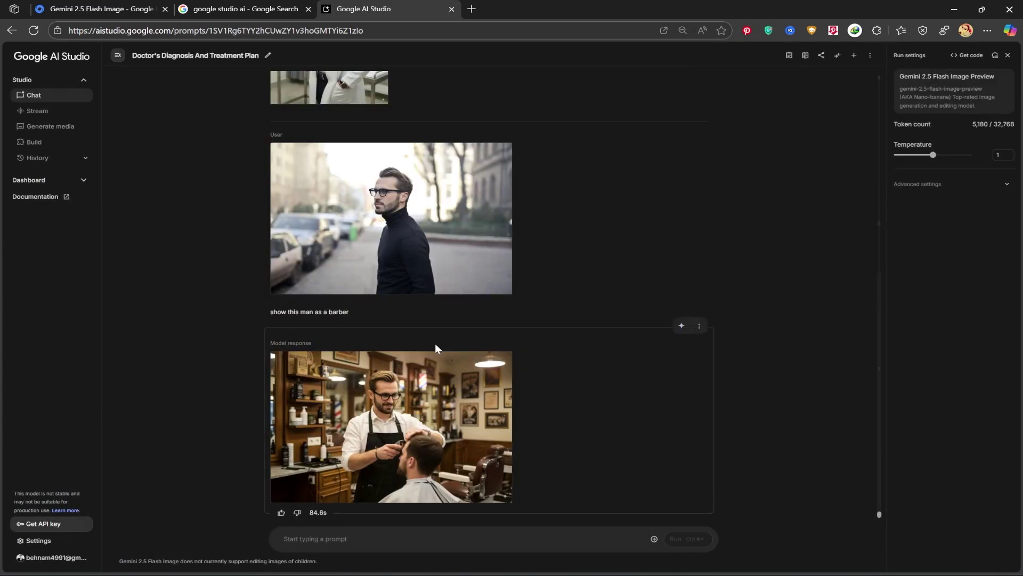
- Restore the page zoom to 100% and attach pexels-olly-839011.jpg and pexels-cottonbro-5119214.jpg from the Desktop to a new chat's prompt
scroll(440, 344, up, 3)
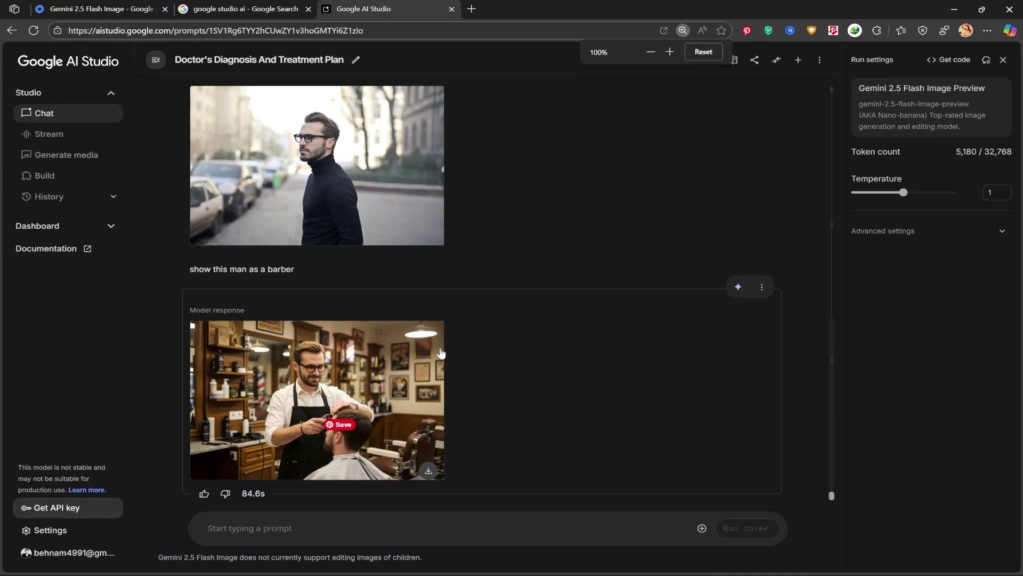
click(257, 526)
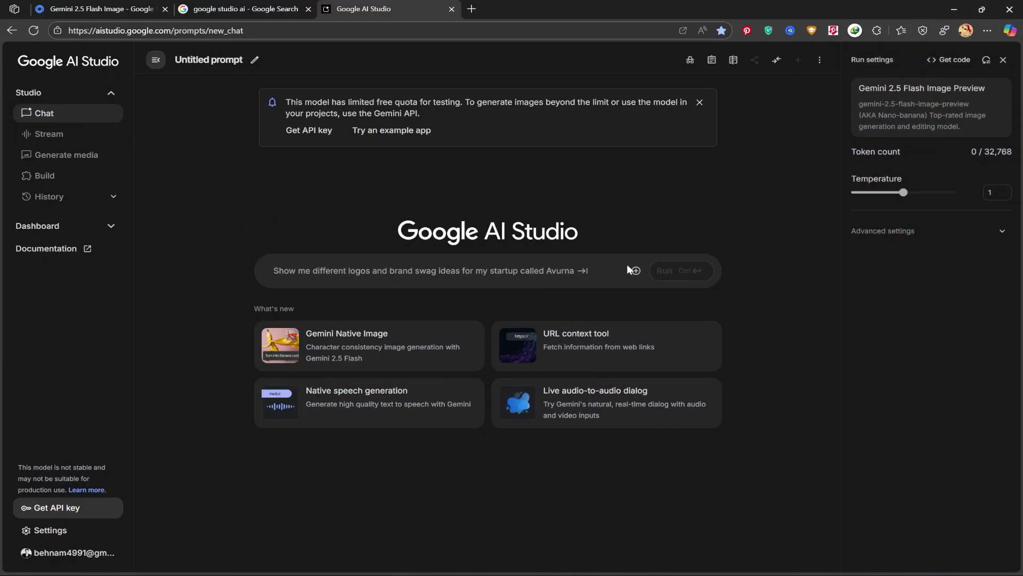
click(638, 273)
click(663, 310)
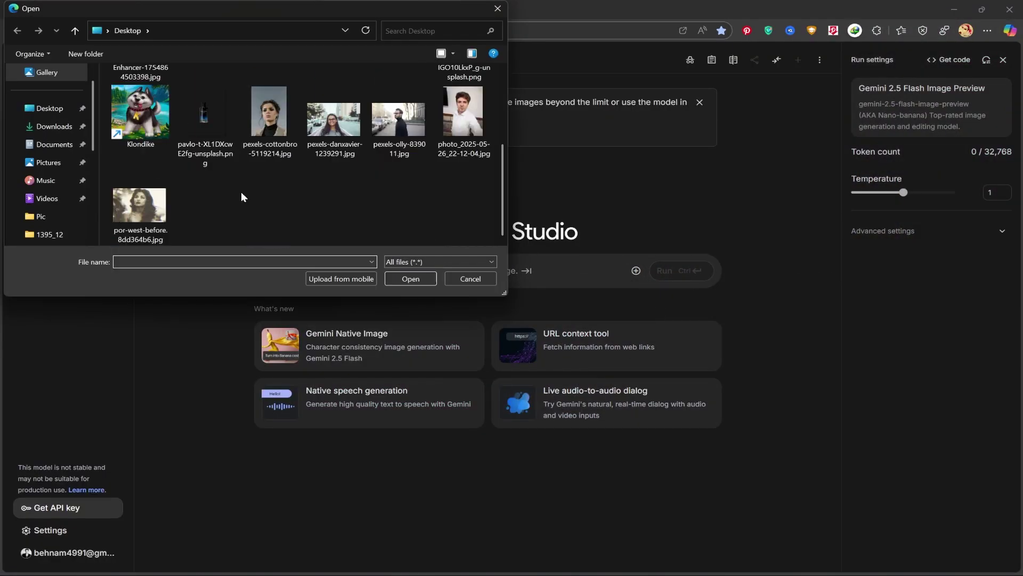
click(386, 129)
ctrl+click(267, 129)
click(409, 278)
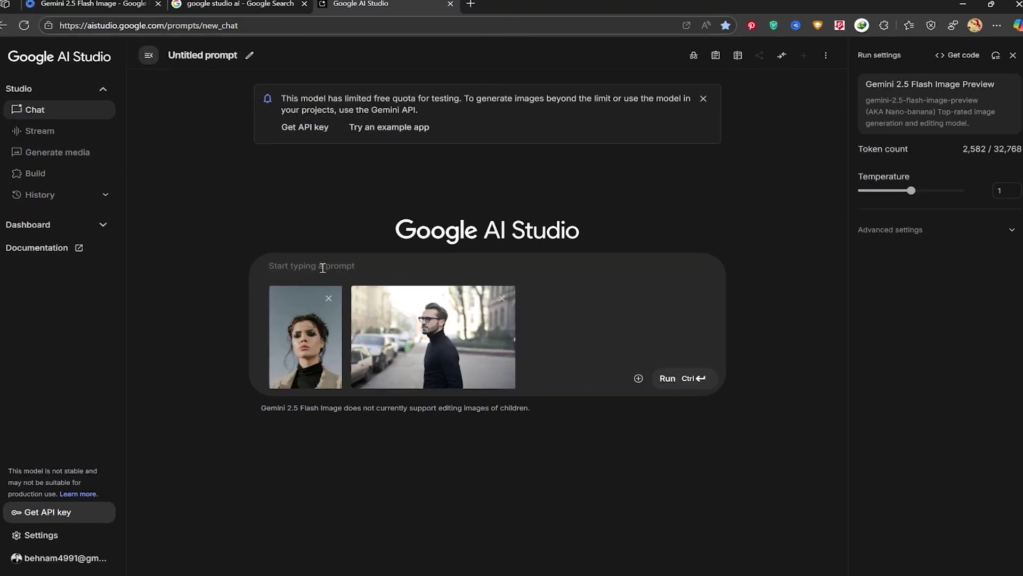
- Enter the prompt "a close-up shot of a romantic moment holding each other while it snows" and run it
click(322, 268)
text(a close-up shot of a romantic moment holding each other while it snows)
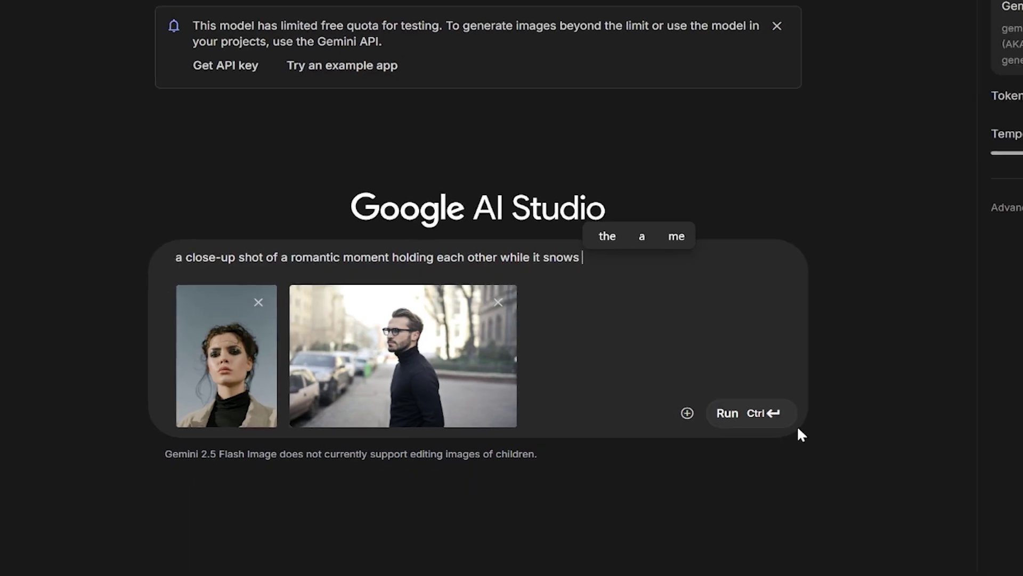
click(730, 414)
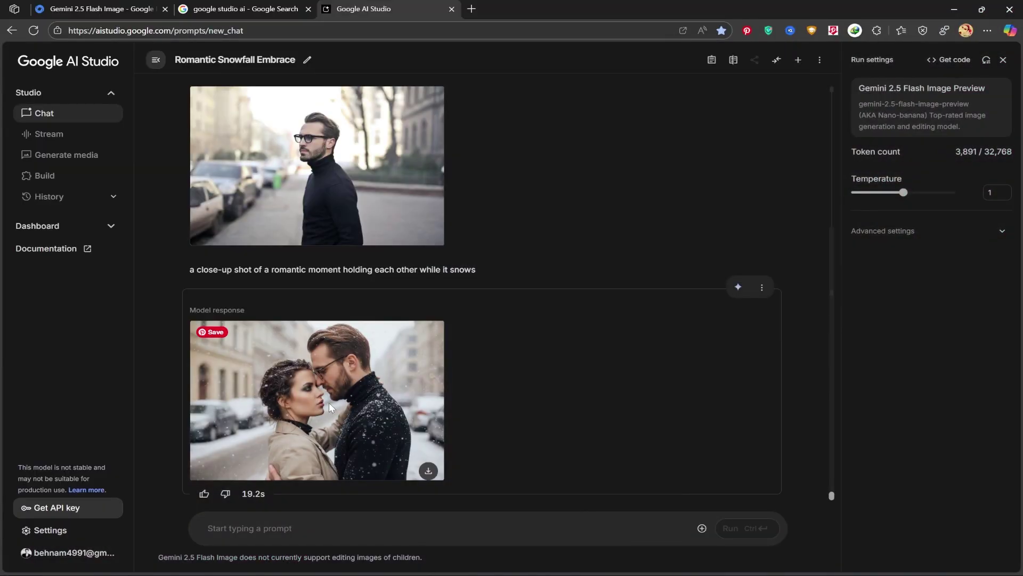
- Open the generated snowfall couple image, inspect it in full, download and save it, and return to the source photos in the chat
click(328, 407)
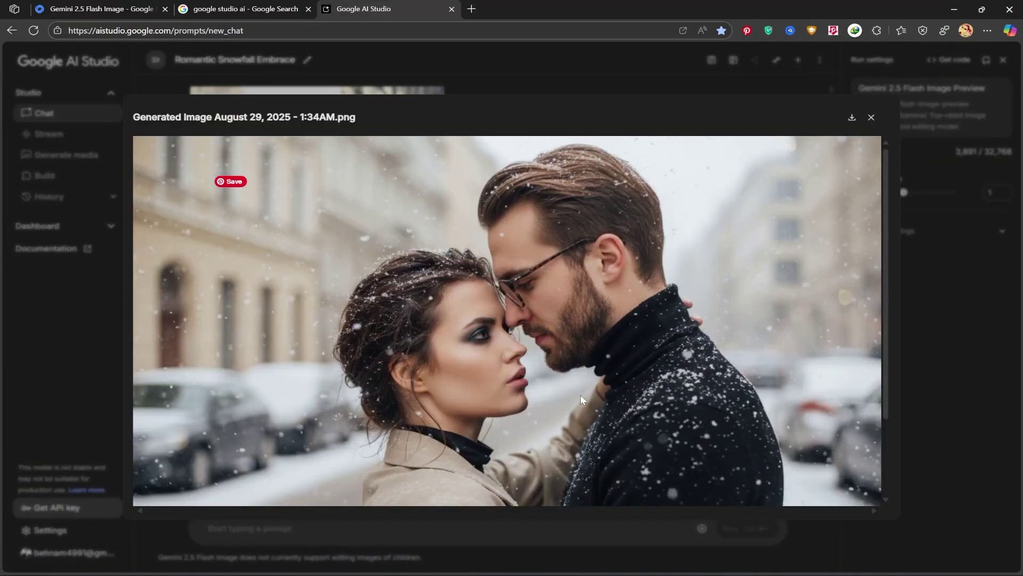
scroll(634, 386, down, 2)
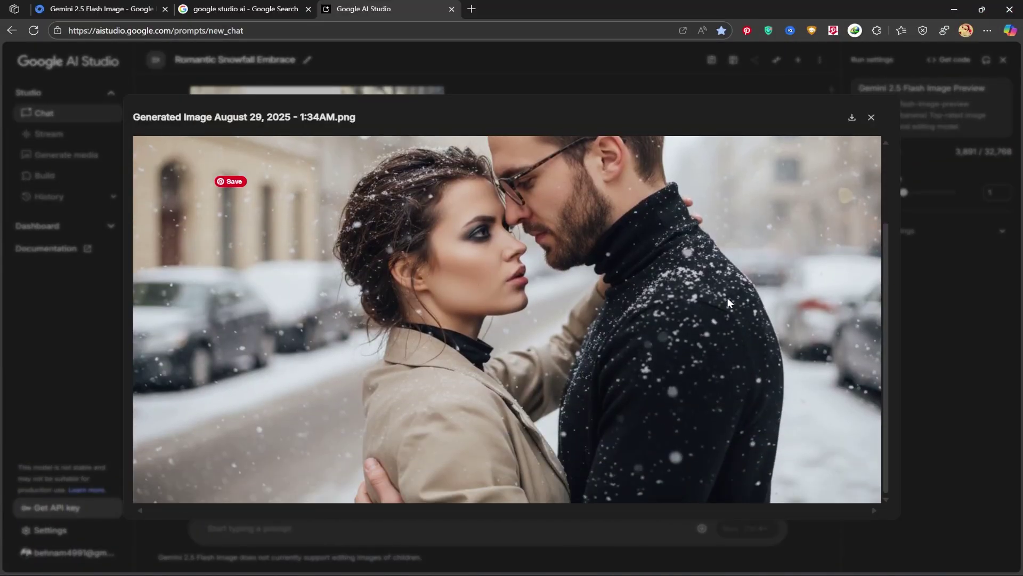
key(ctrl+minus)
key(ctrl+minus)
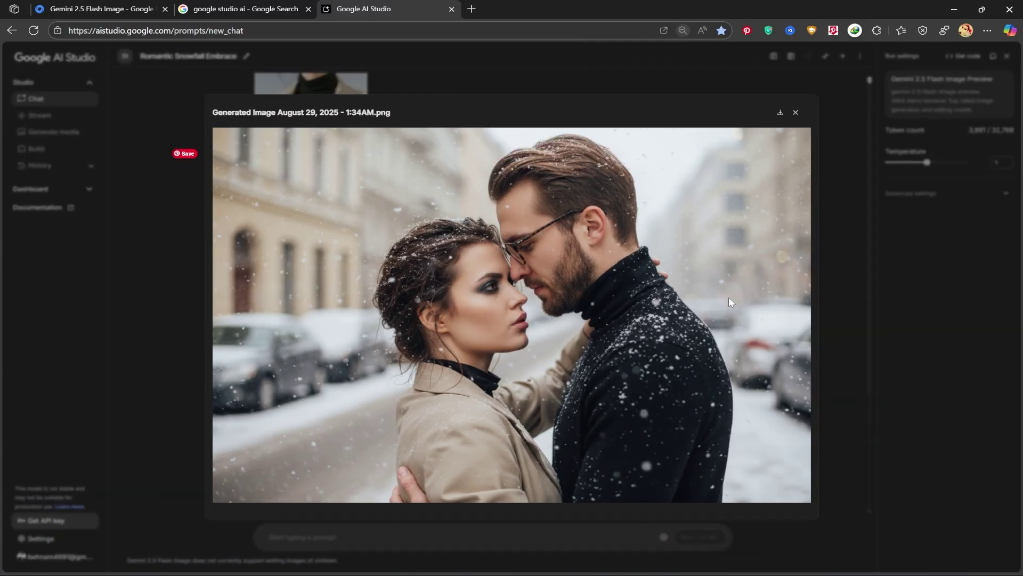
click(780, 112)
click(818, 93)
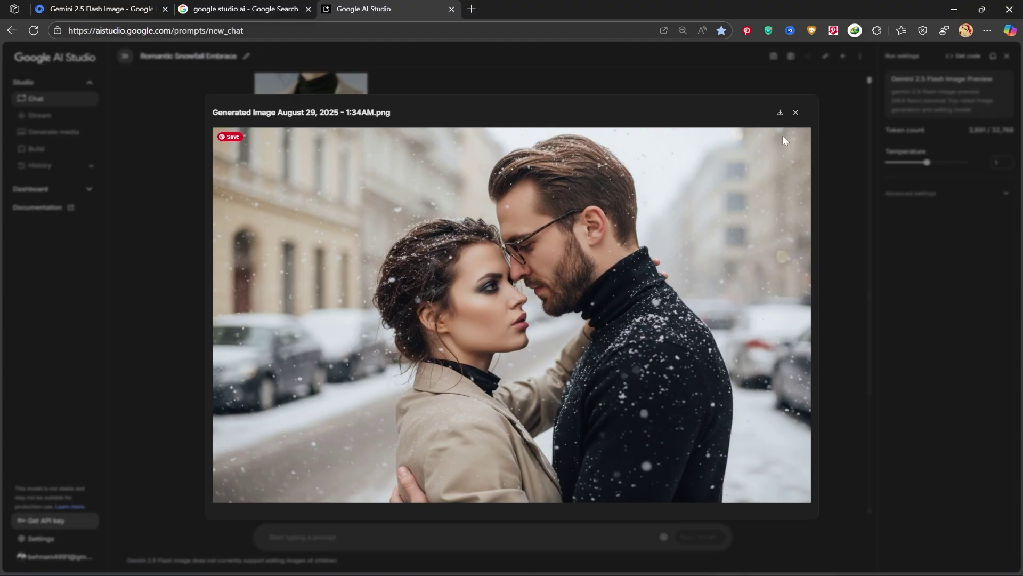
click(796, 112)
scroll(341, 256, up, 3)
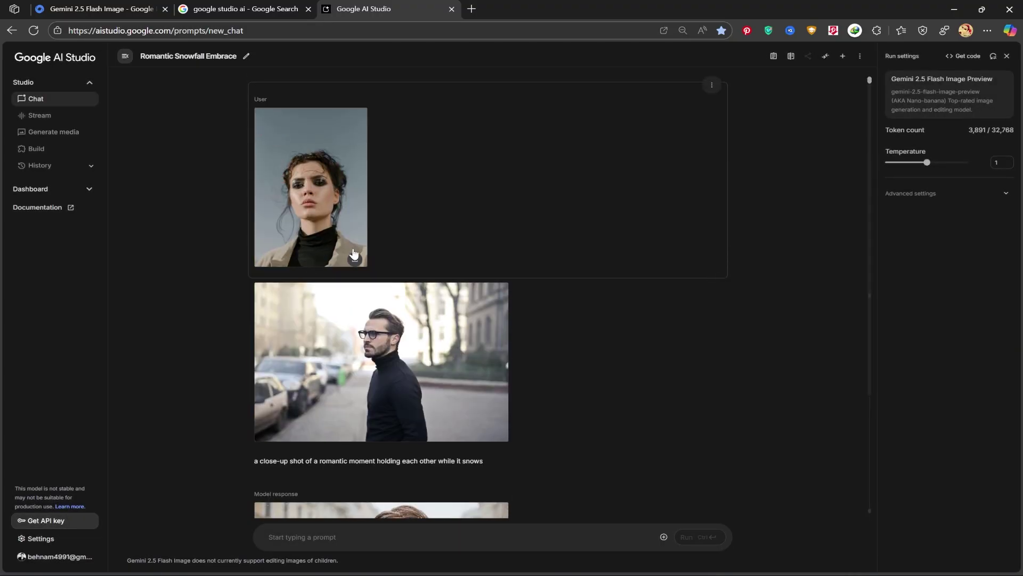
- Enter the follow-up prompt "change background with paris city" in the couple image chat and run it
scroll(400, 383, down, 3)
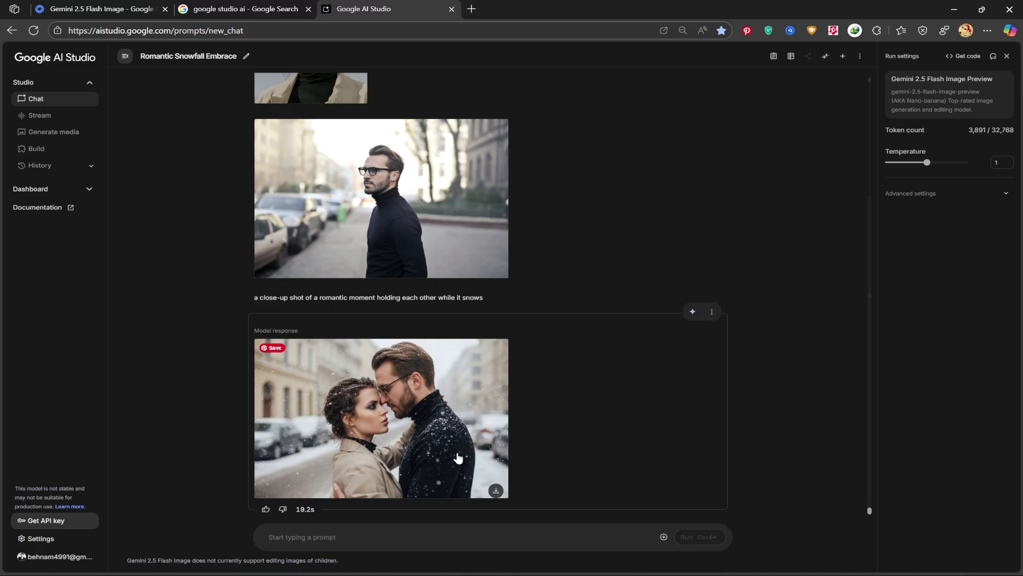
click(309, 537)
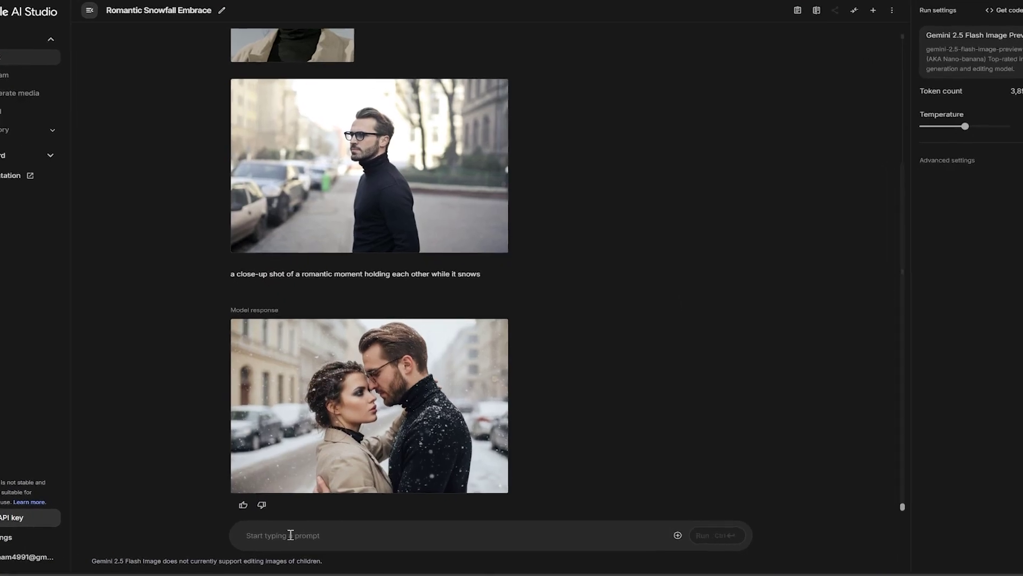
text(dhan)
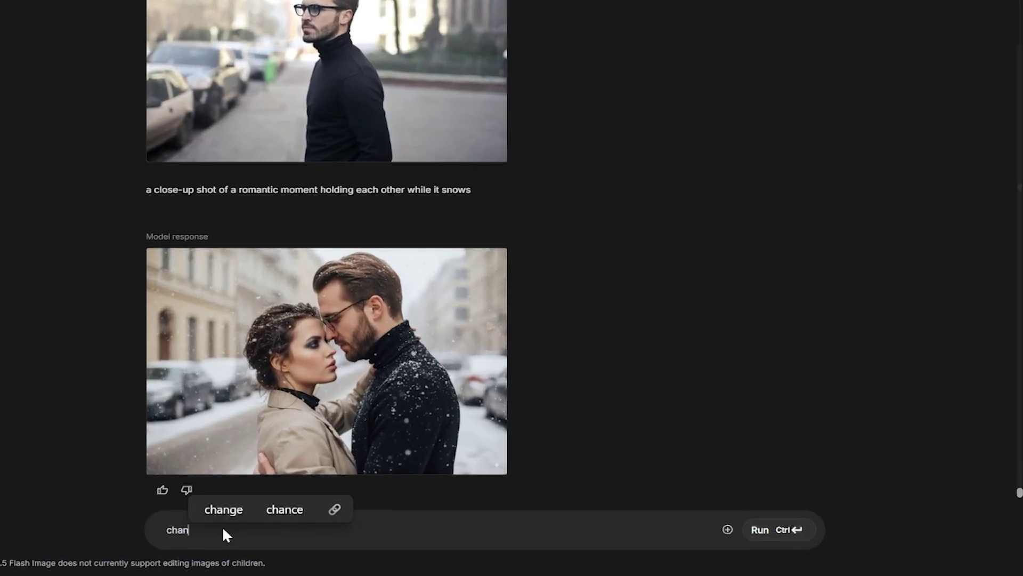
text(ge ba)
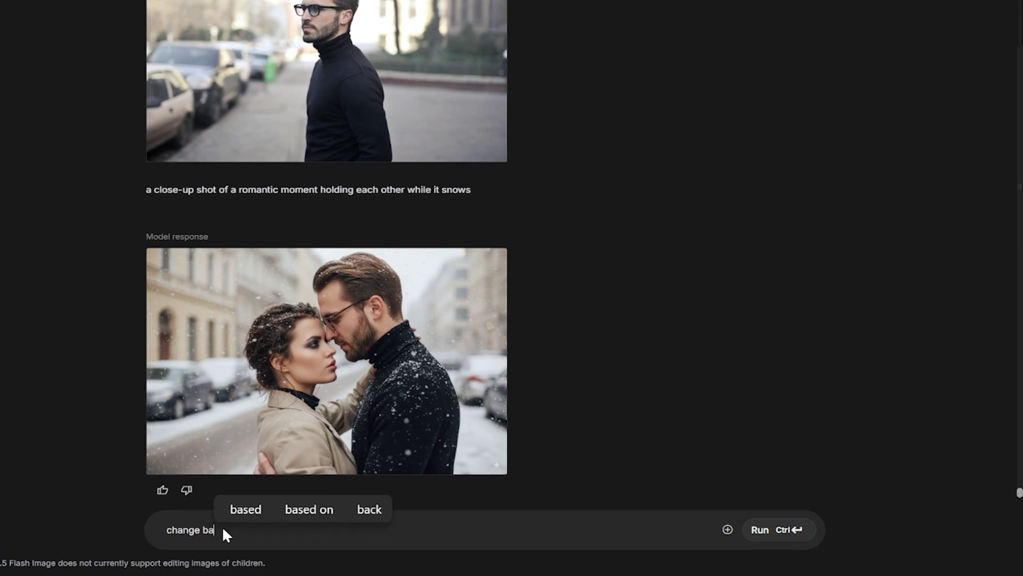
text(ck)
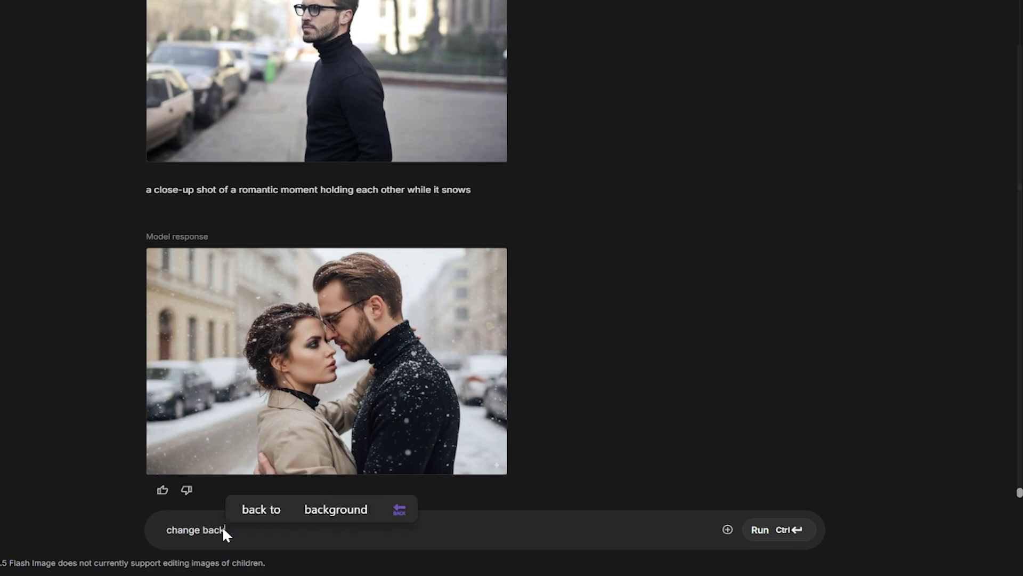
text(ground with paris city)
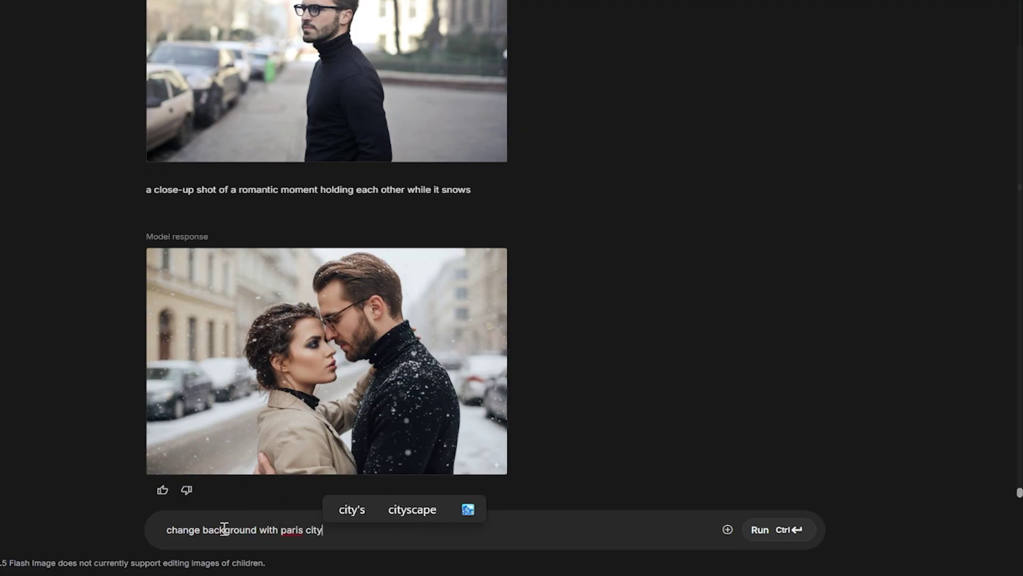
click(769, 537)
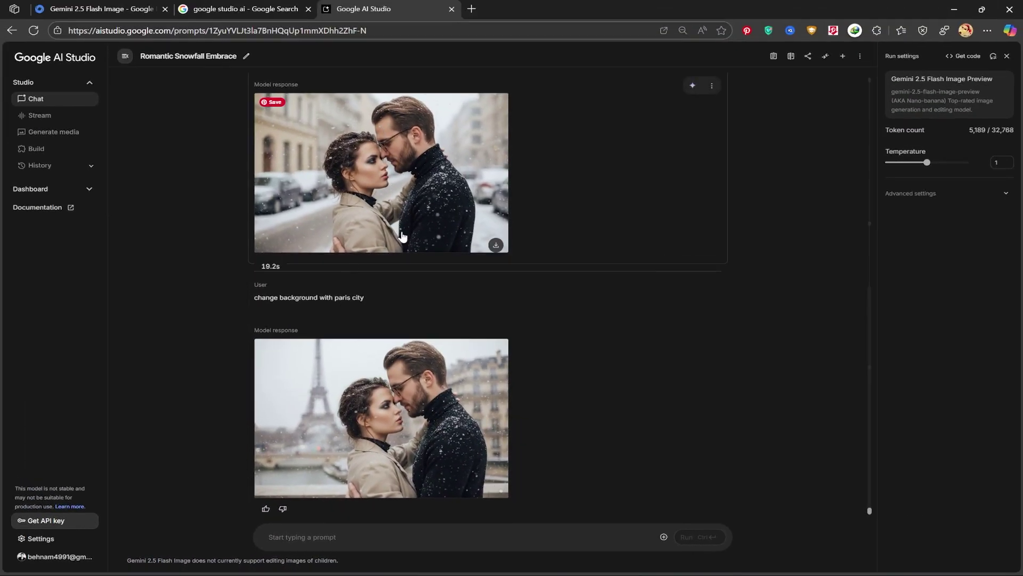
- Open the generated Paris couple image in the preview, download it and save it
click(387, 408)
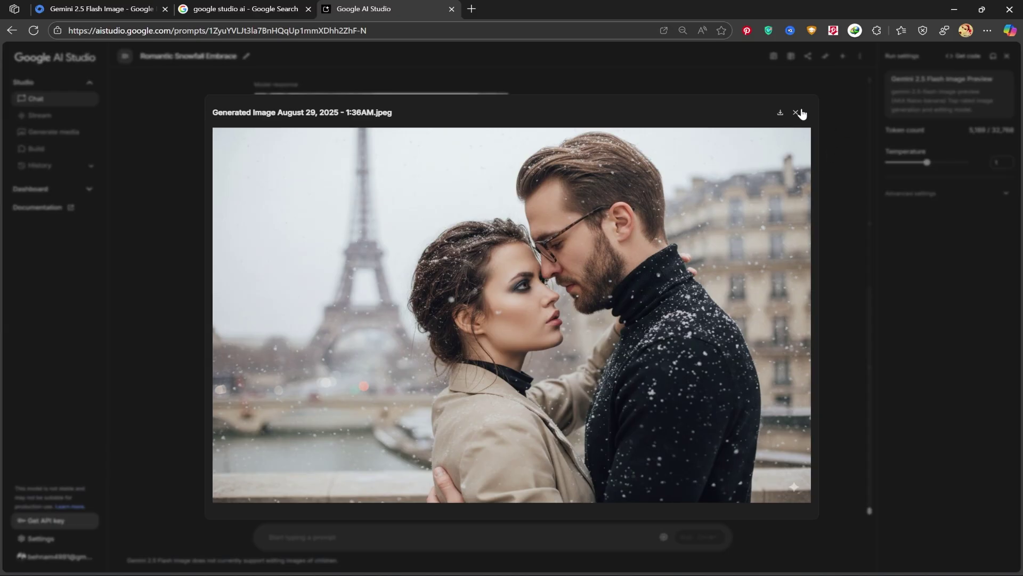
click(780, 114)
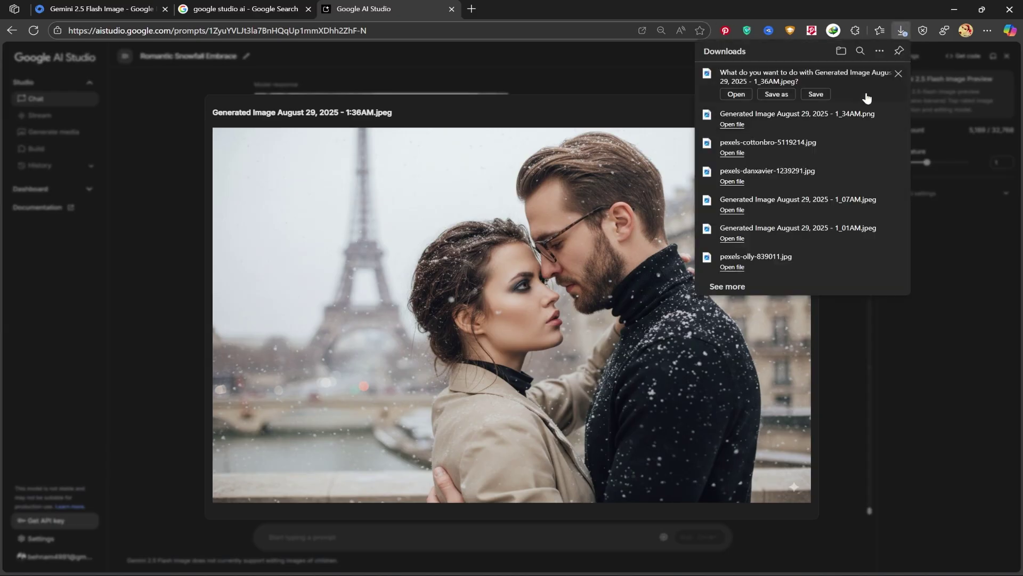
click(817, 94)
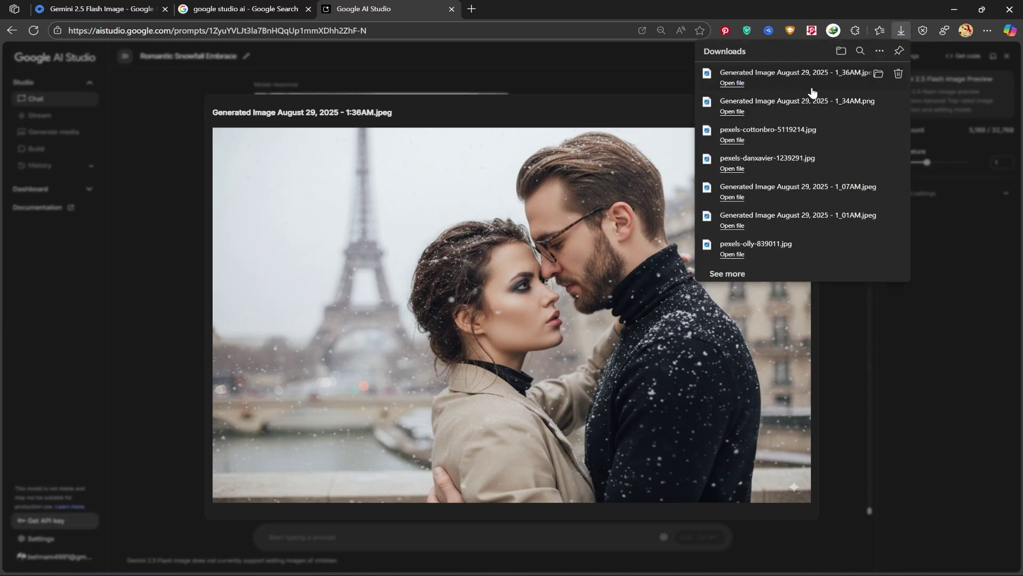
- Open the downloaded Paris image and the 1_34AM snowy street image in separate viewer windows and place them side by side to compare
click(805, 85)
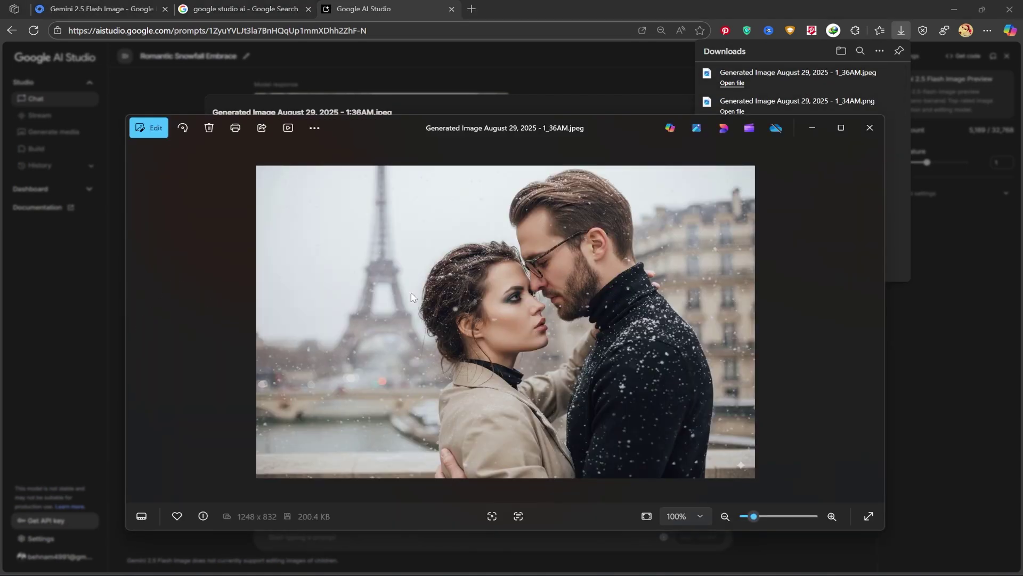
drag(614, 125, 488, 109)
drag(760, 258, 536, 262)
click(761, 103)
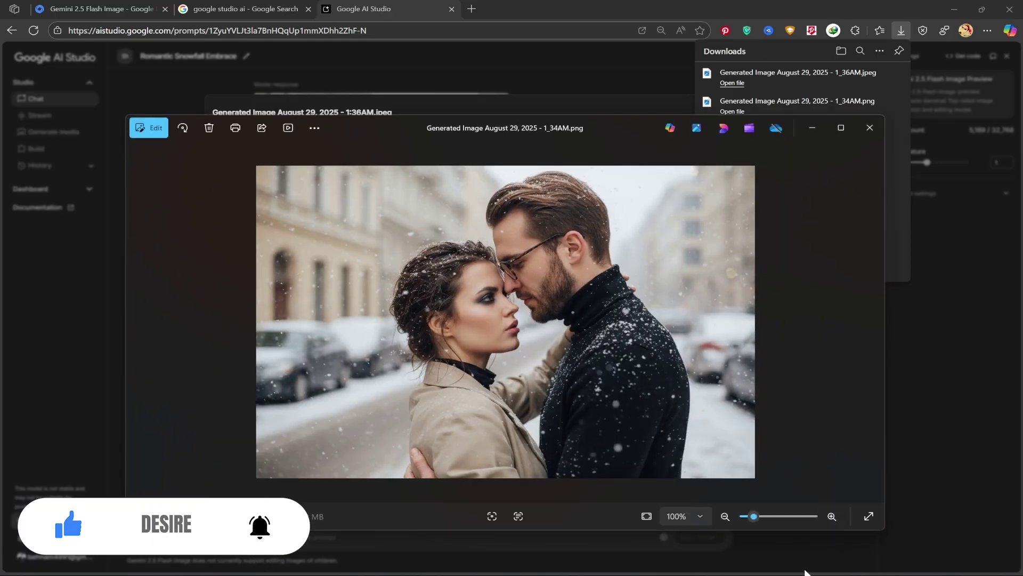
click(736, 512)
drag(592, 135, 821, 109)
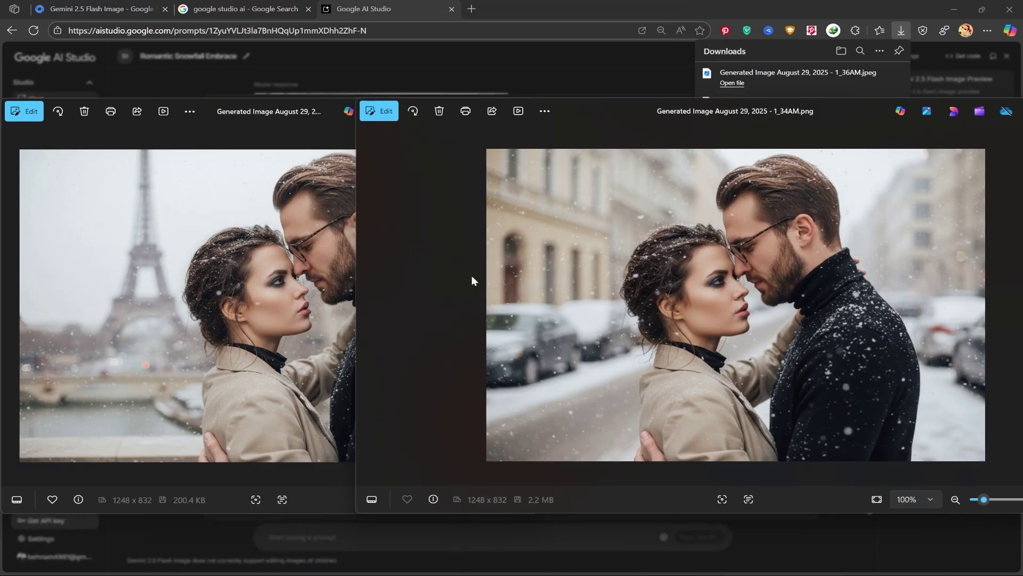